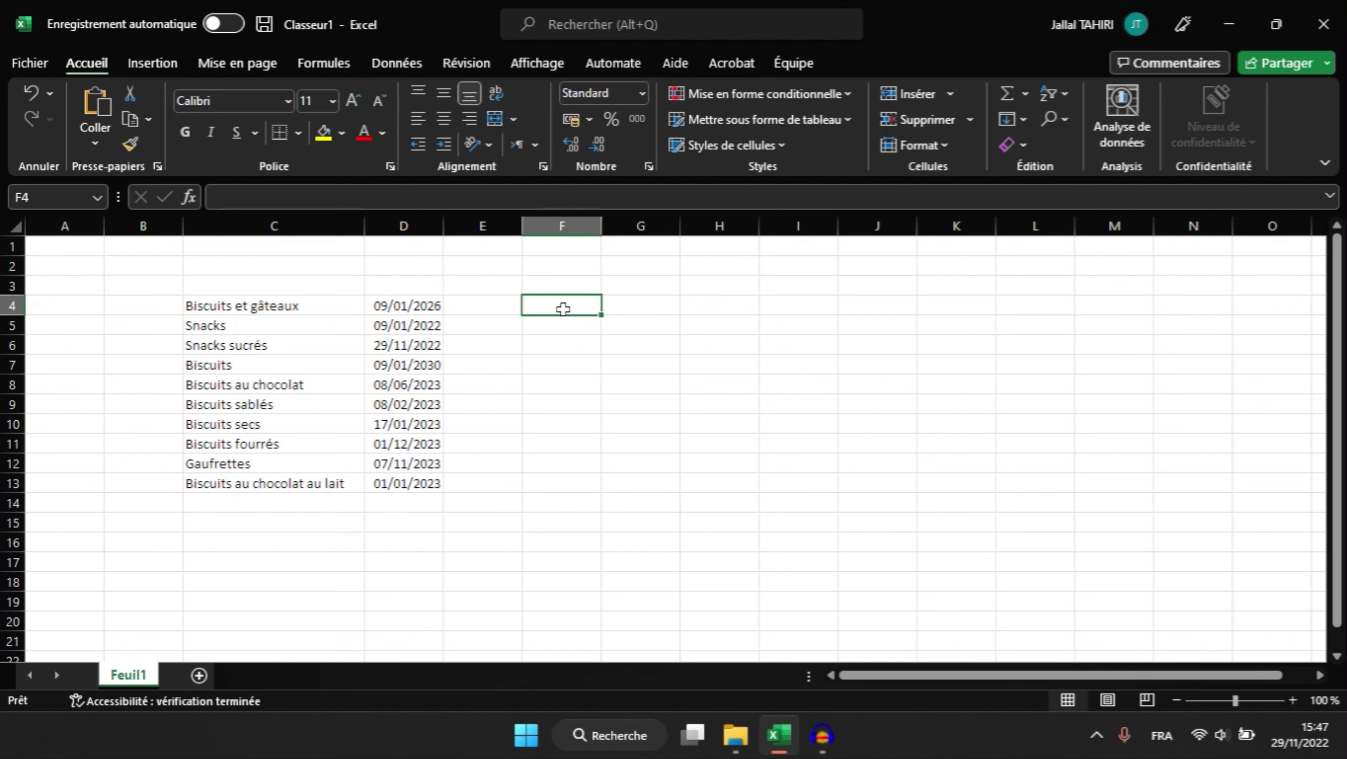
In F4, start the formula =si(D4<AUJOURDHUI(); and begin typing the alert text.
text(=si)
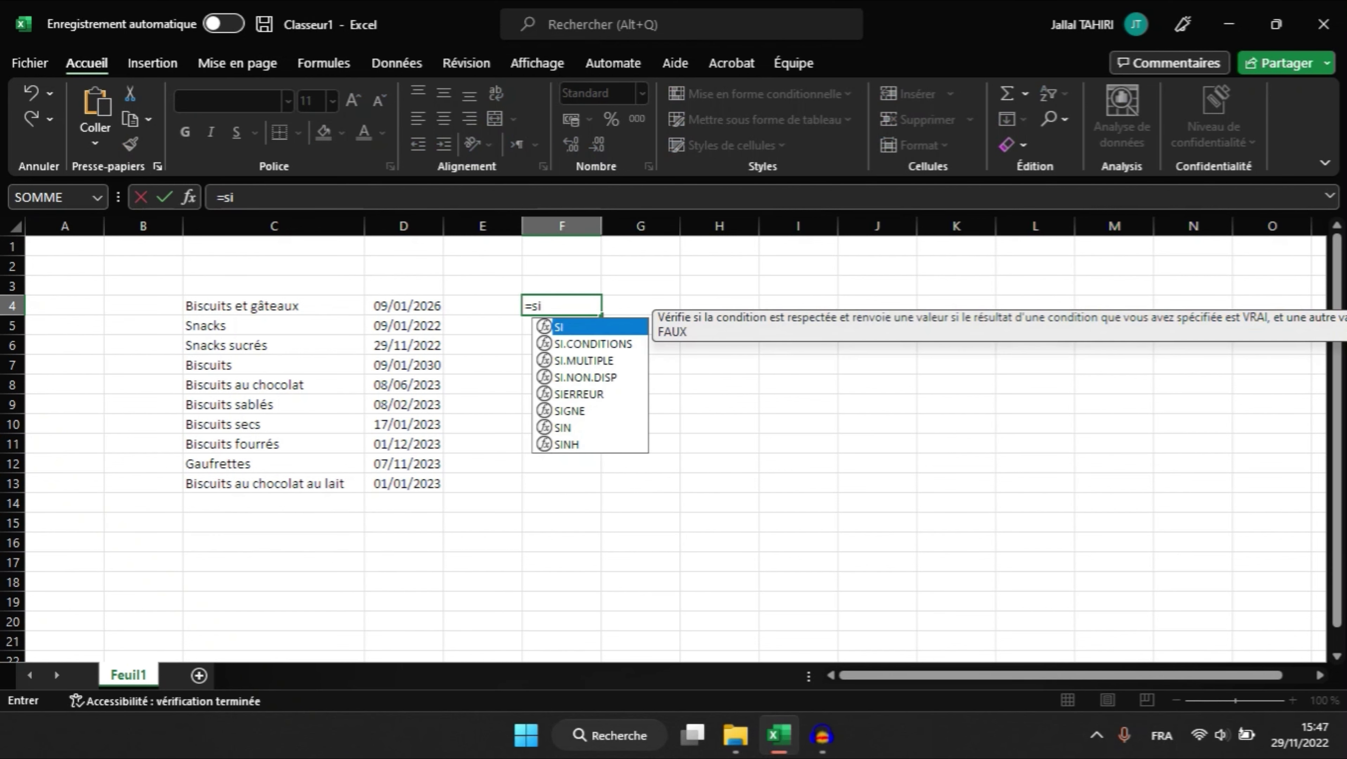
text(()
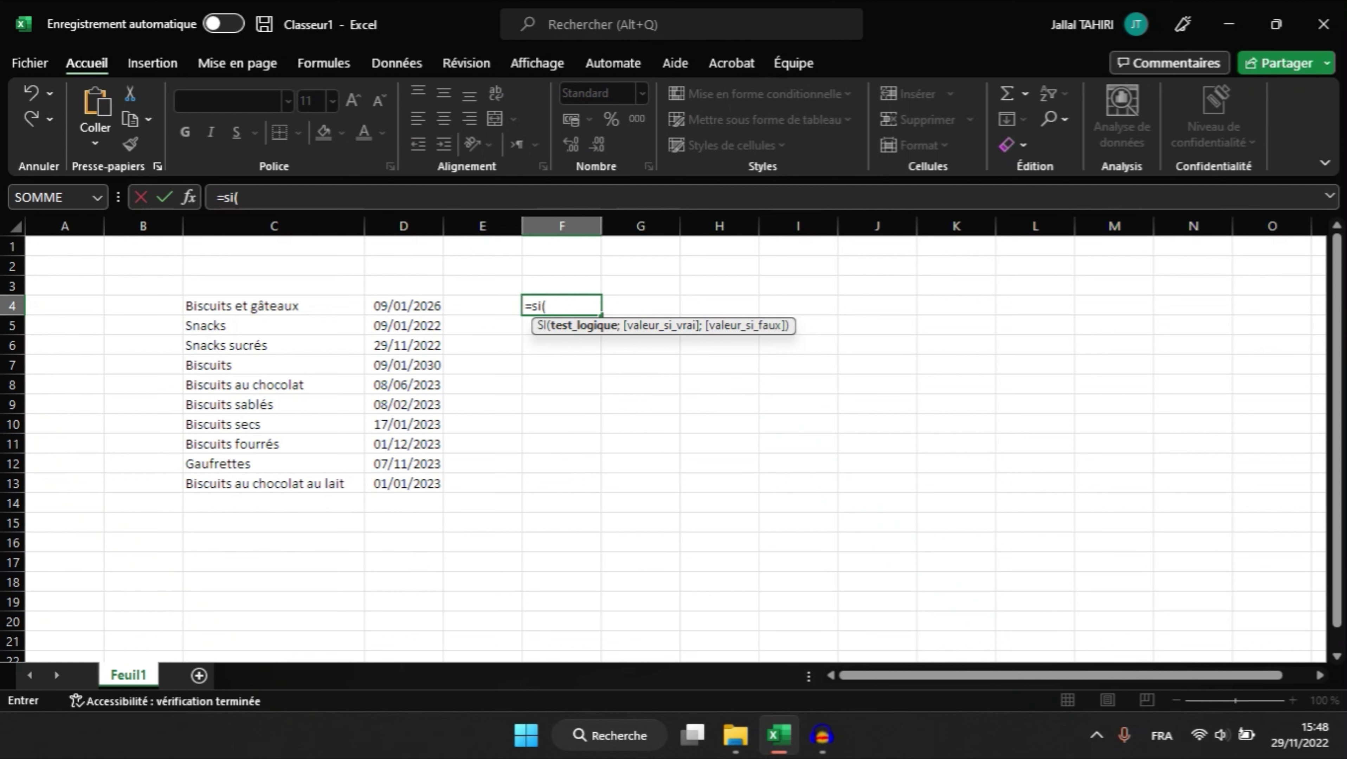
click(409, 304)
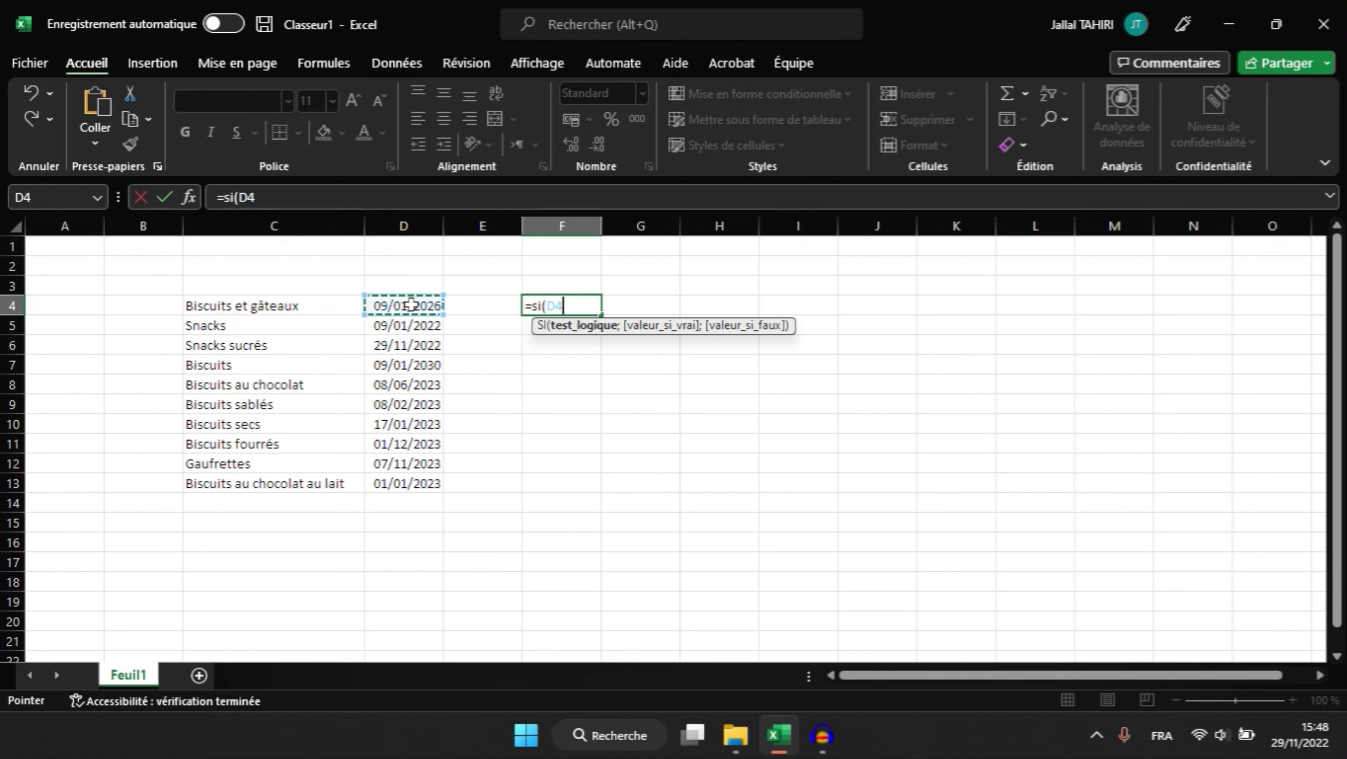
text(<)
text(auh)
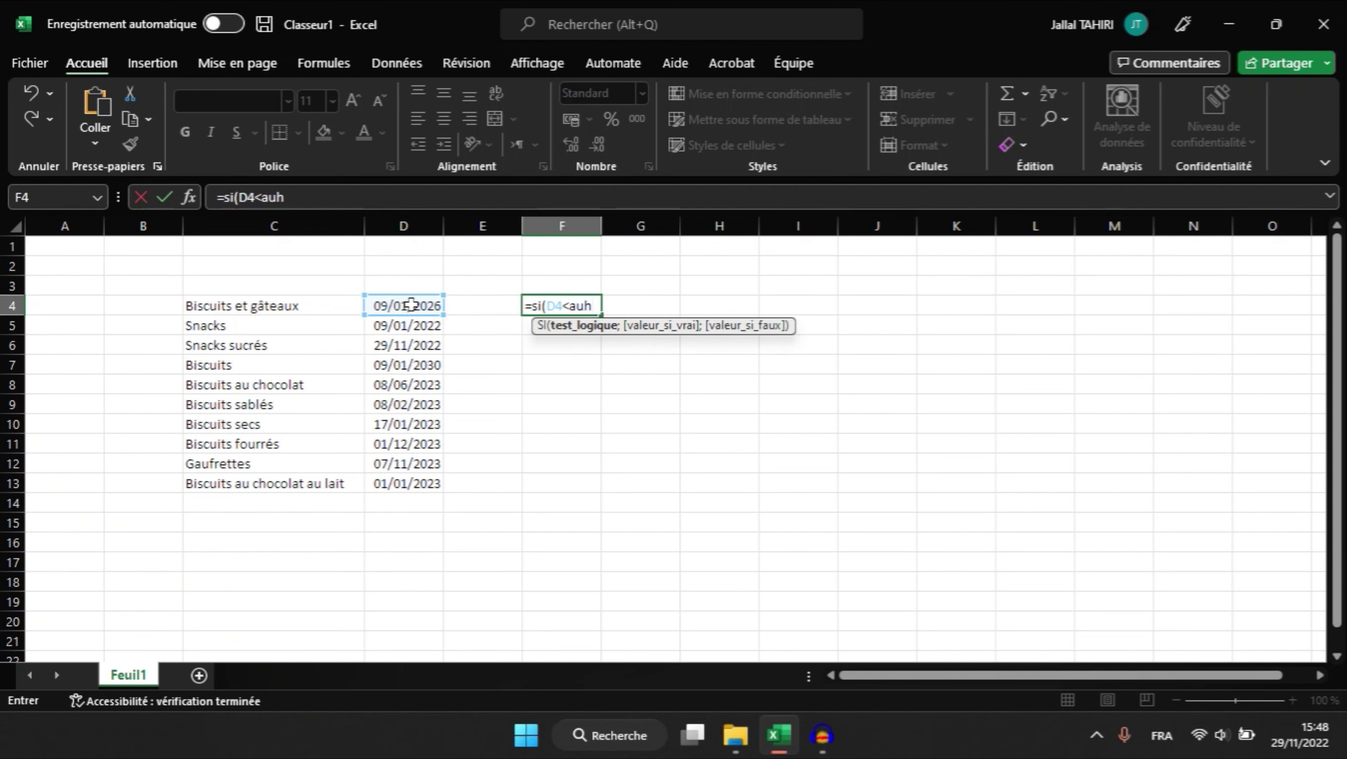
key(BackSpace)
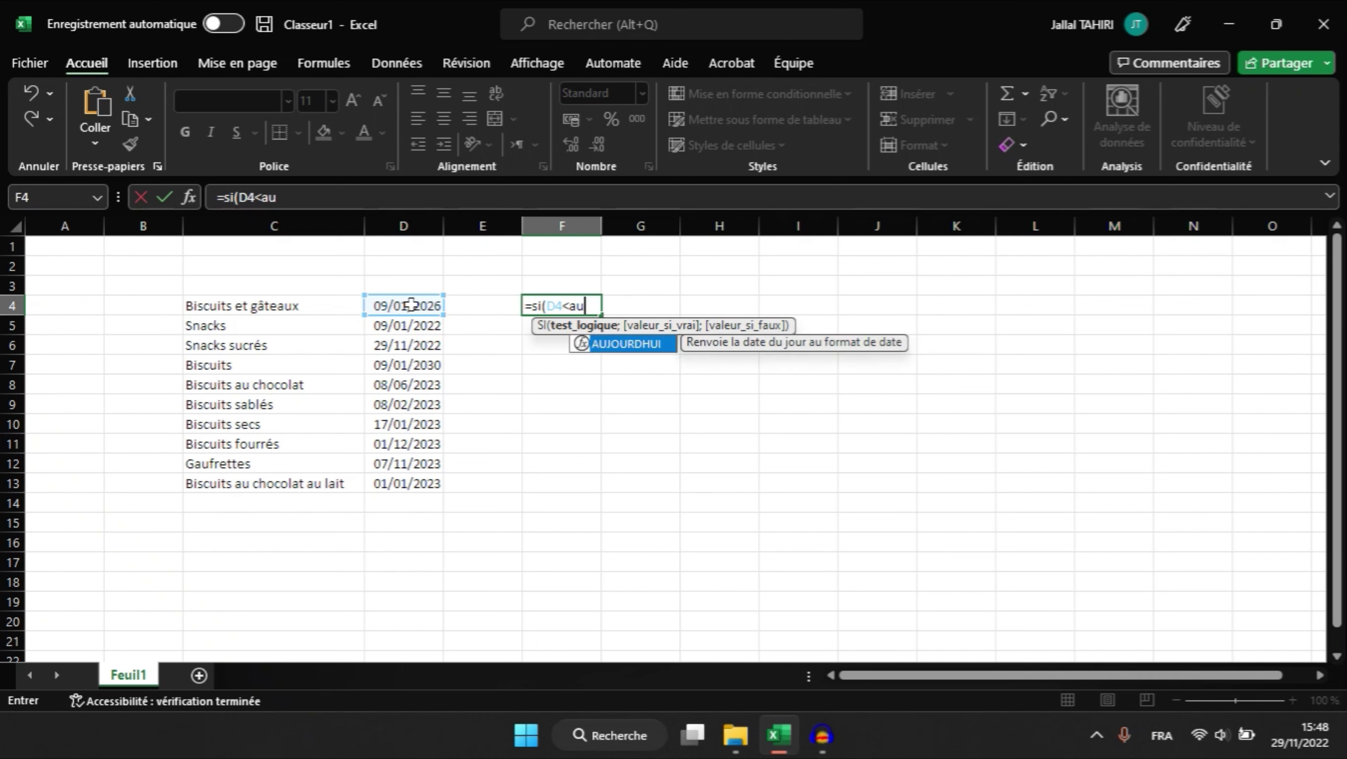
text(jou)
double_click(614, 343)
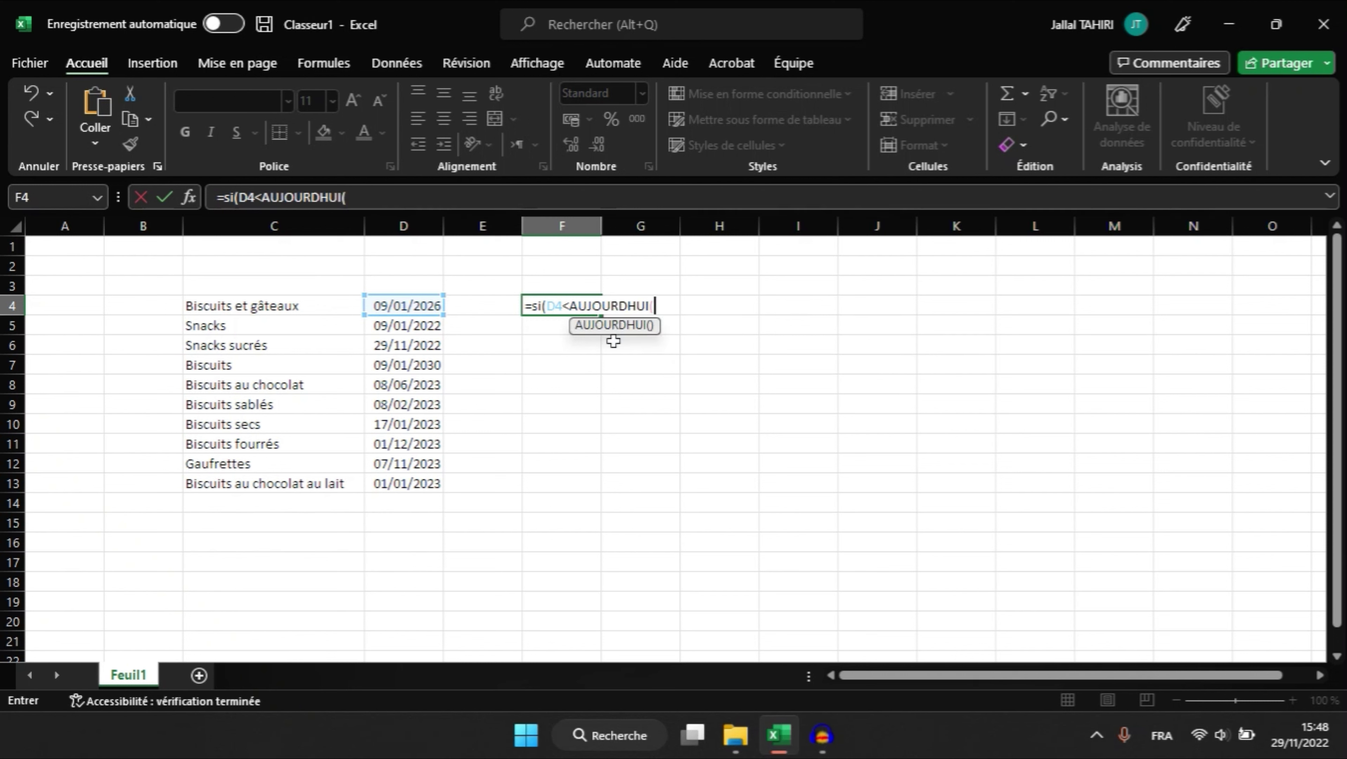
text())
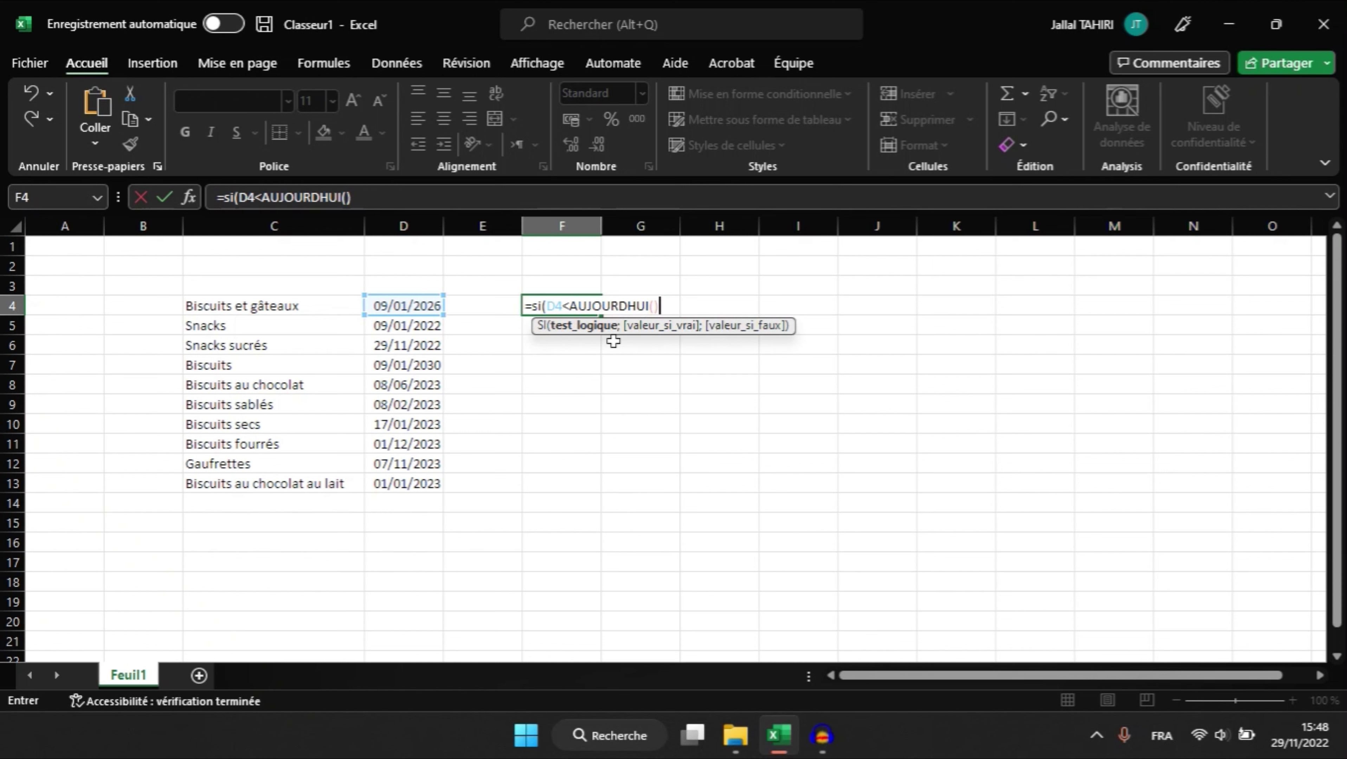
text(;)
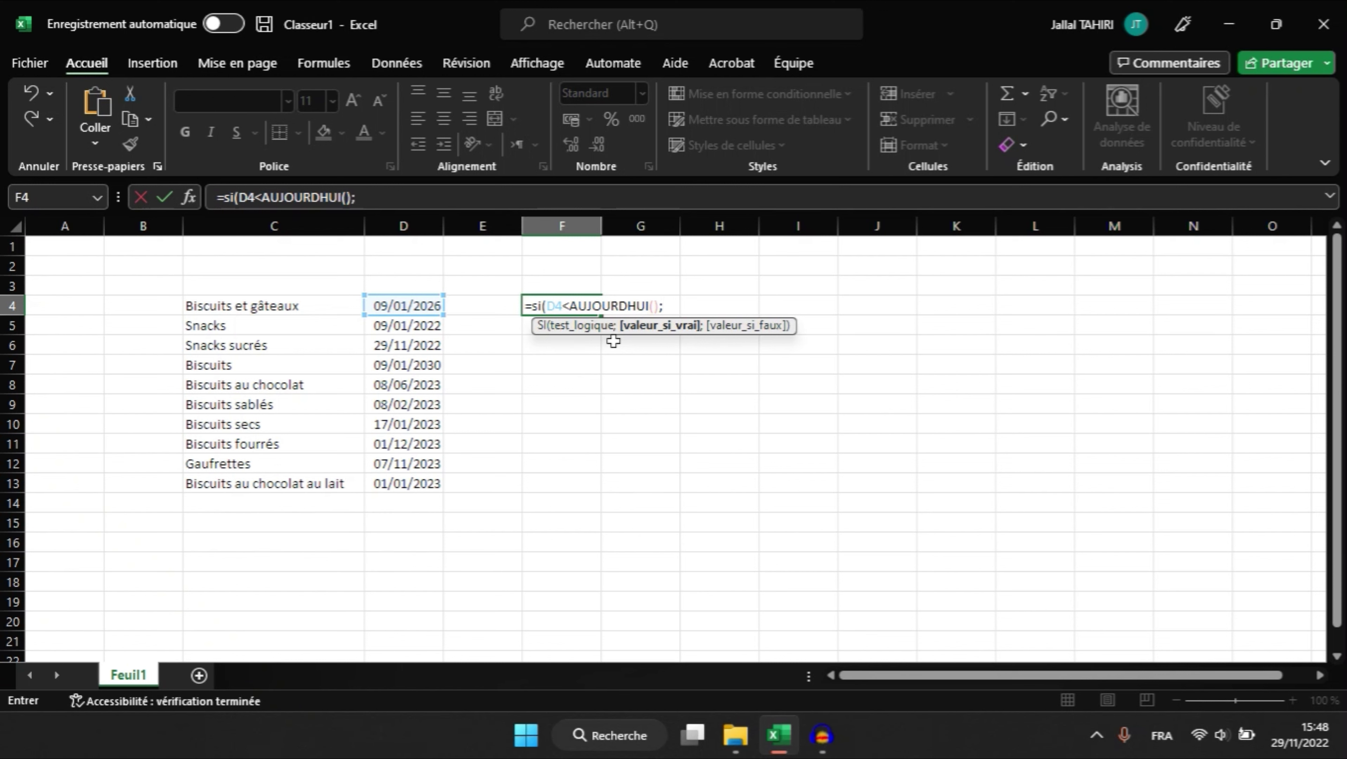
text(")
text(A)
text(ler)
text(te)
text( p)
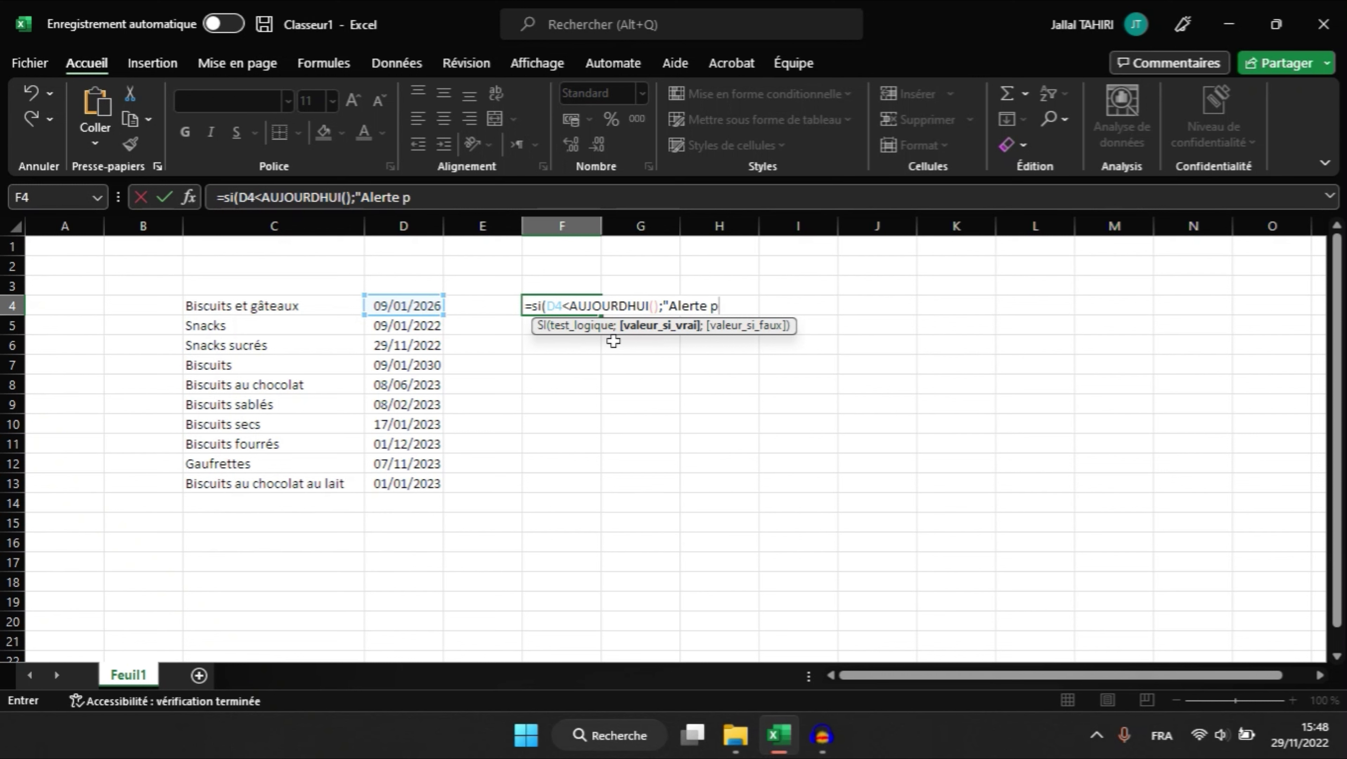
text(rodui)
text(t)
text( per)
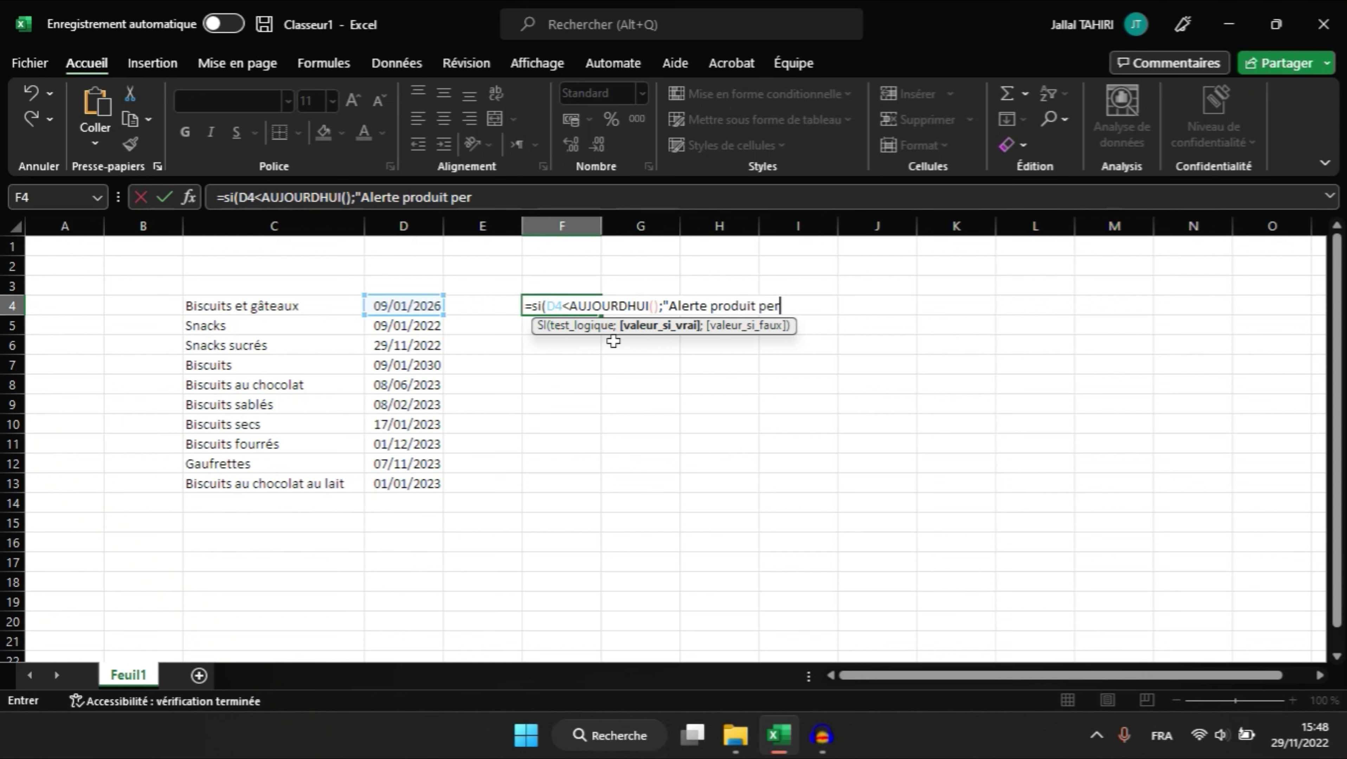
Complete F4 as =si(D4<AUJOURDHUI();"Alerte produit perimee";"") and confirm it.
key(BackSpace)
key(BackSpace)
text(")
key(BackSpace)
text(e)
text(ri)
text(mer)
key(BackSpace)
text(e)
text(")
text(;)
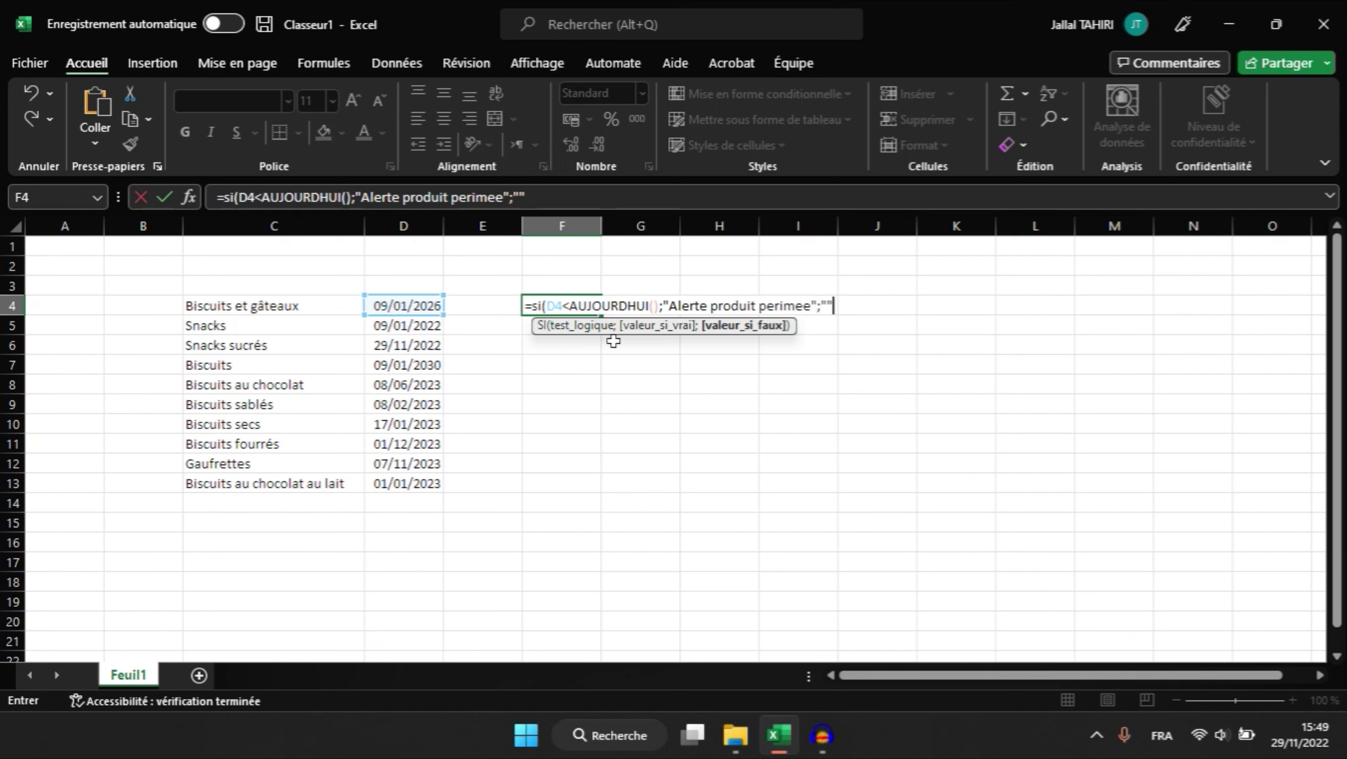
text())
key(Return)
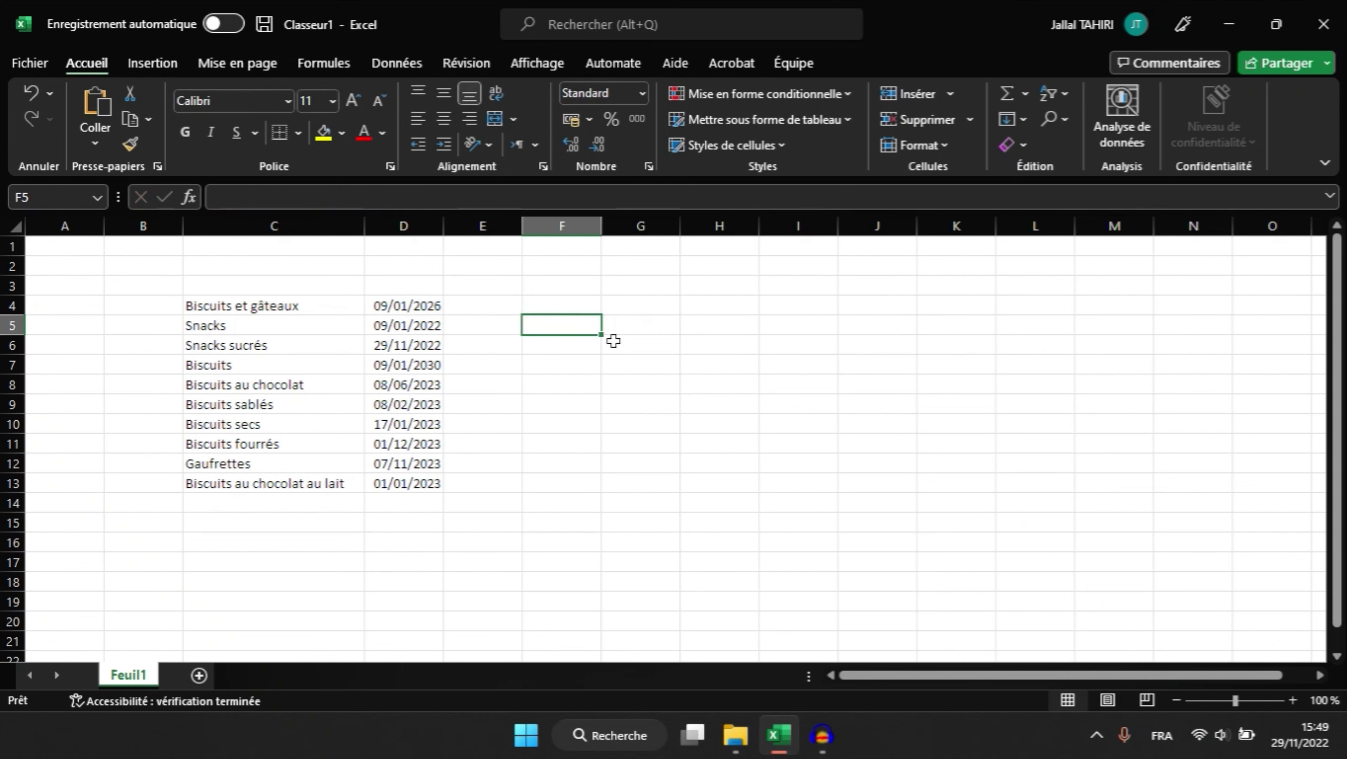
Fill the F4 formula down to F13, then check the 09/01/2022 date and copied formula in row 5.
click(567, 305)
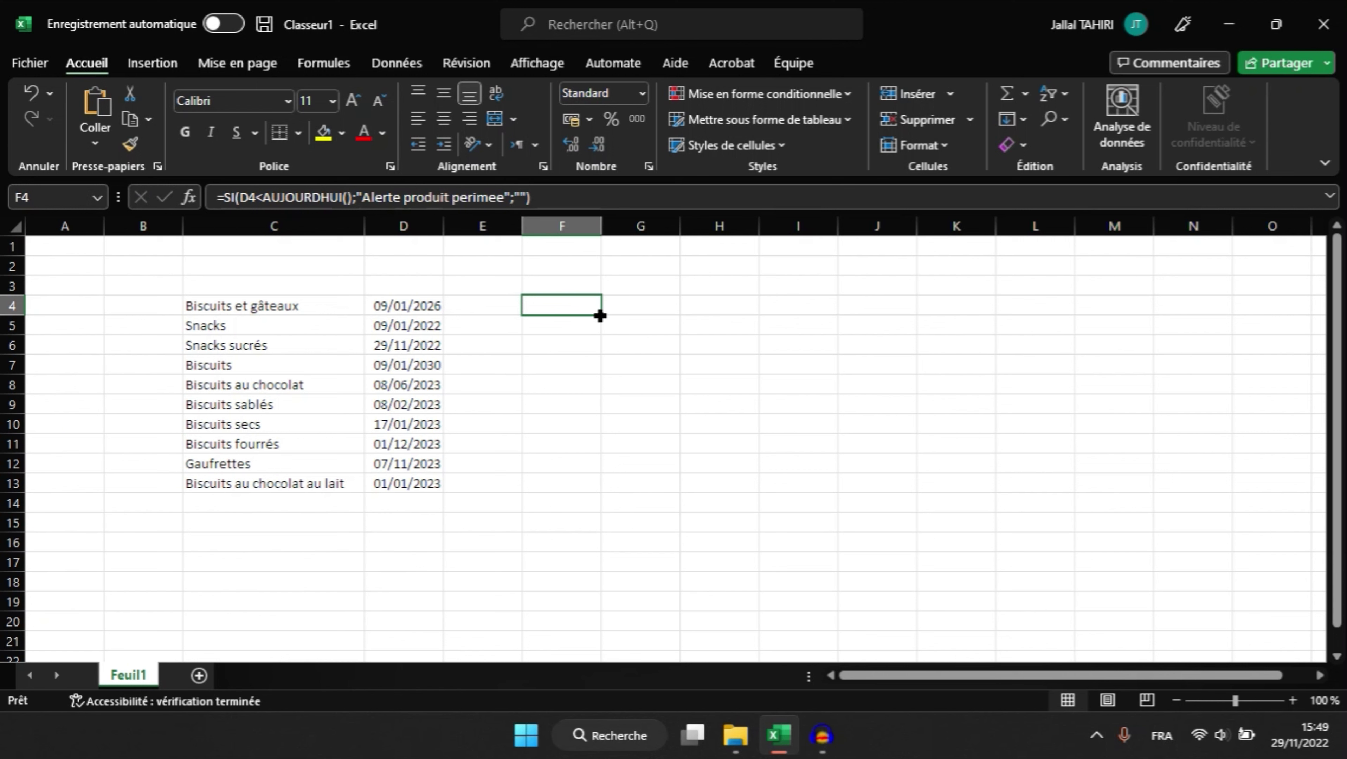
drag(600, 316, 594, 488)
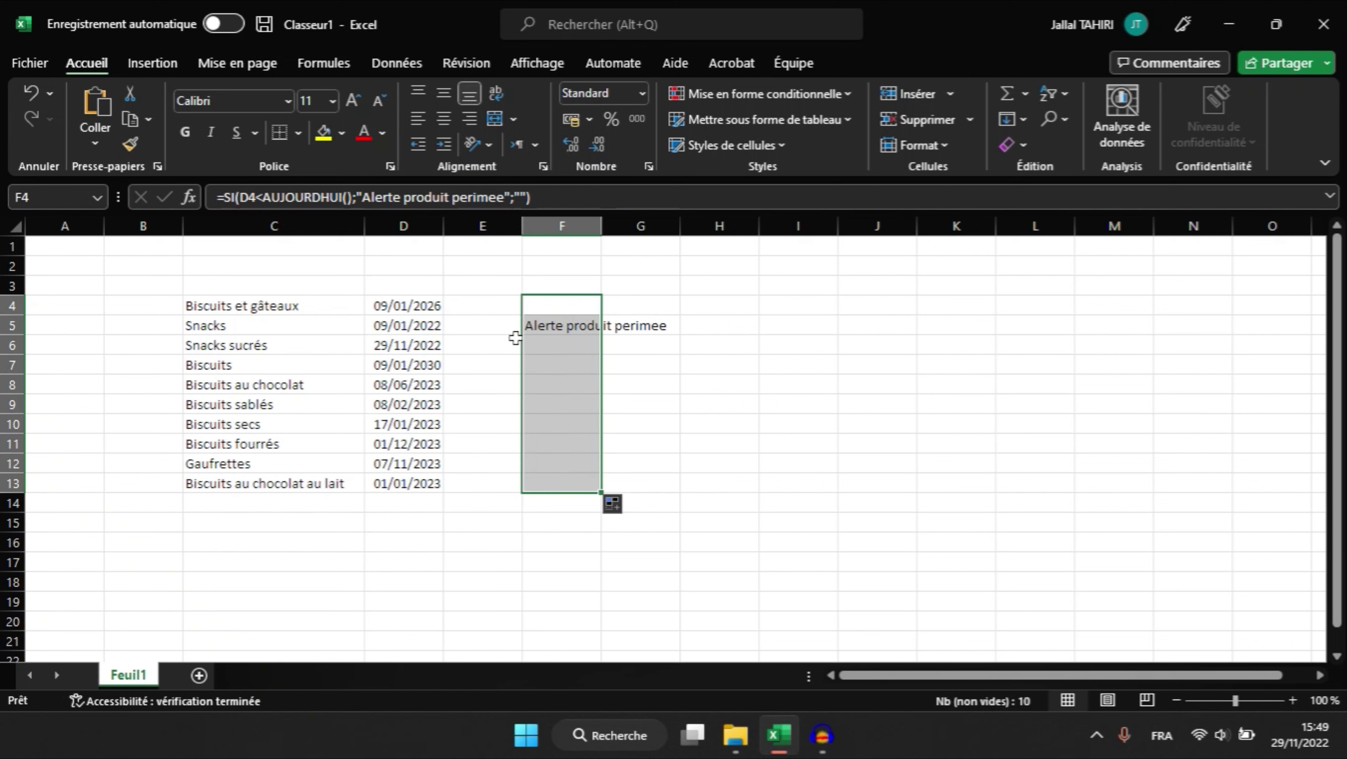
click(418, 325)
click(559, 324)
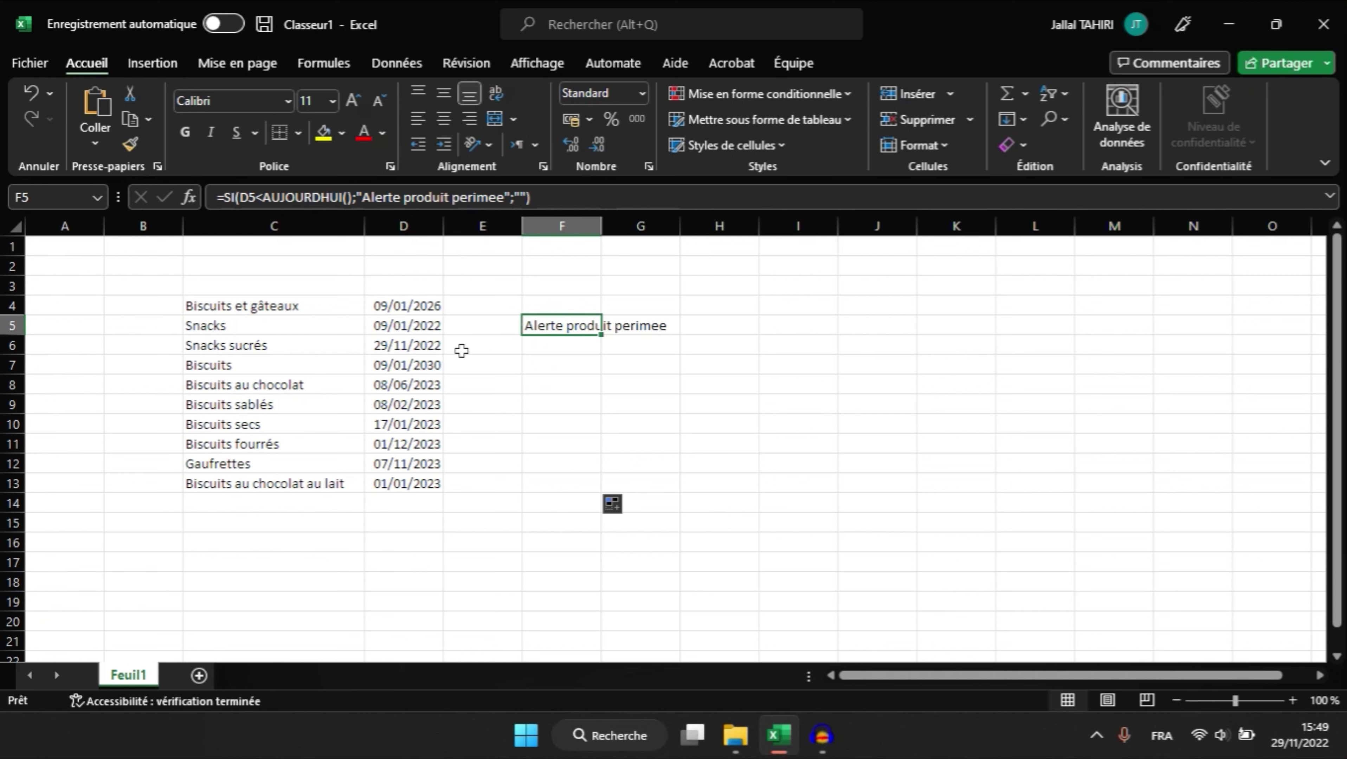
Change the Biscuits expiry date in D7 from 2030 to 09/01/2020.
click(404, 343)
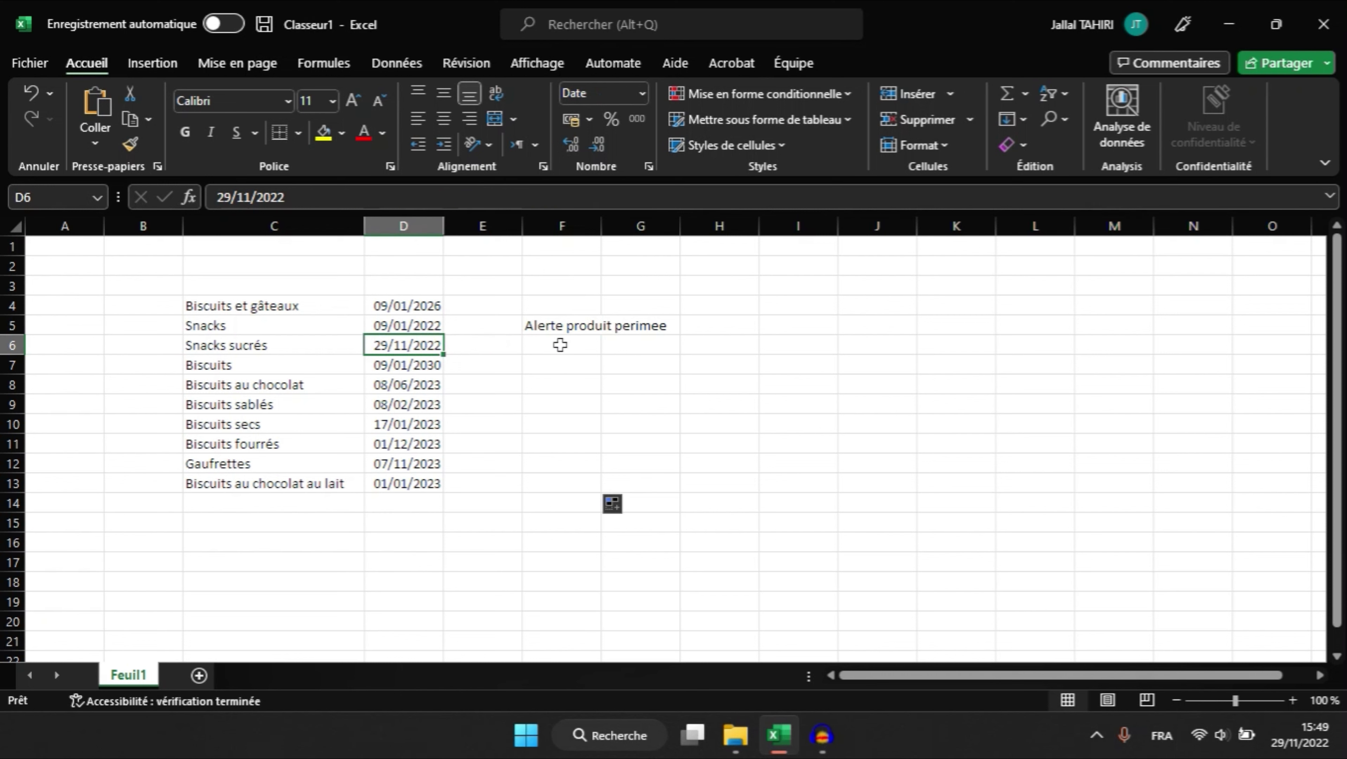
click(418, 365)
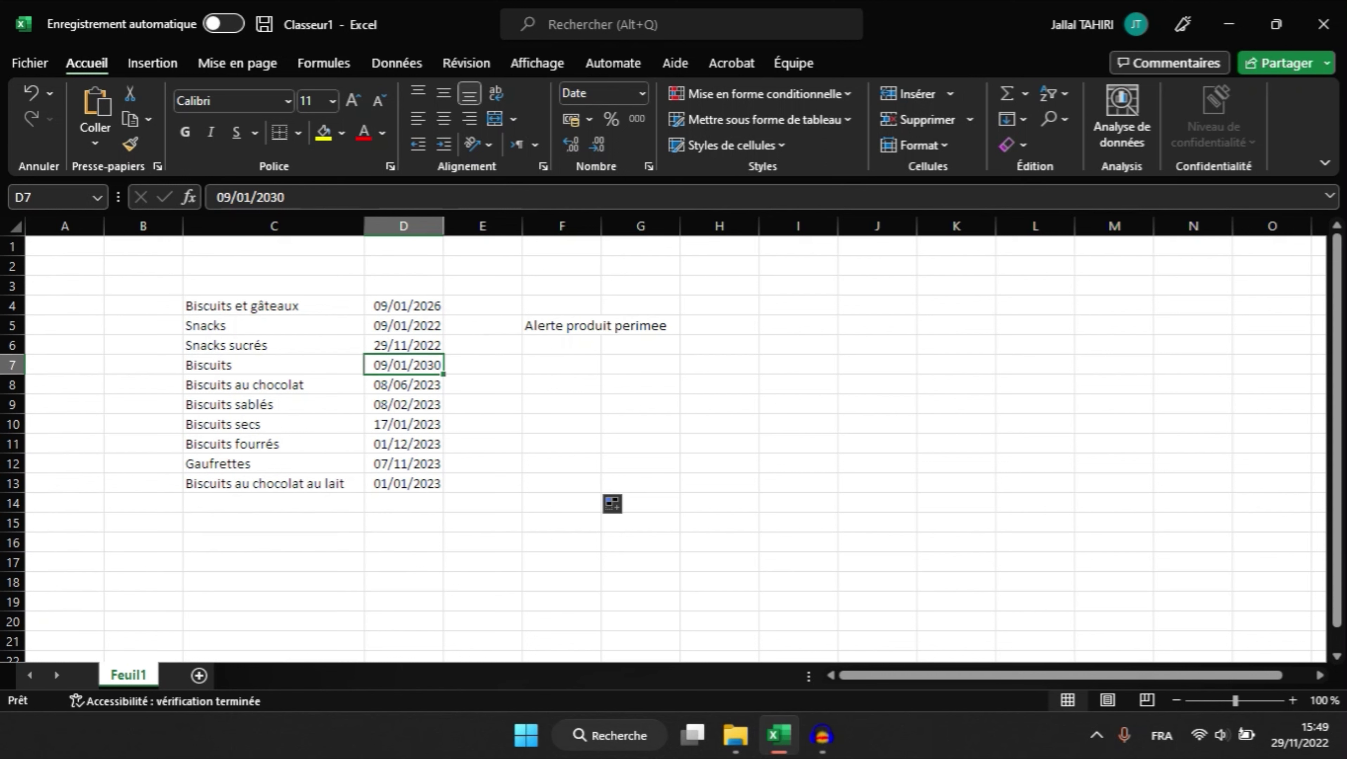
key(F2)
key(Left)
key(BackSpace)
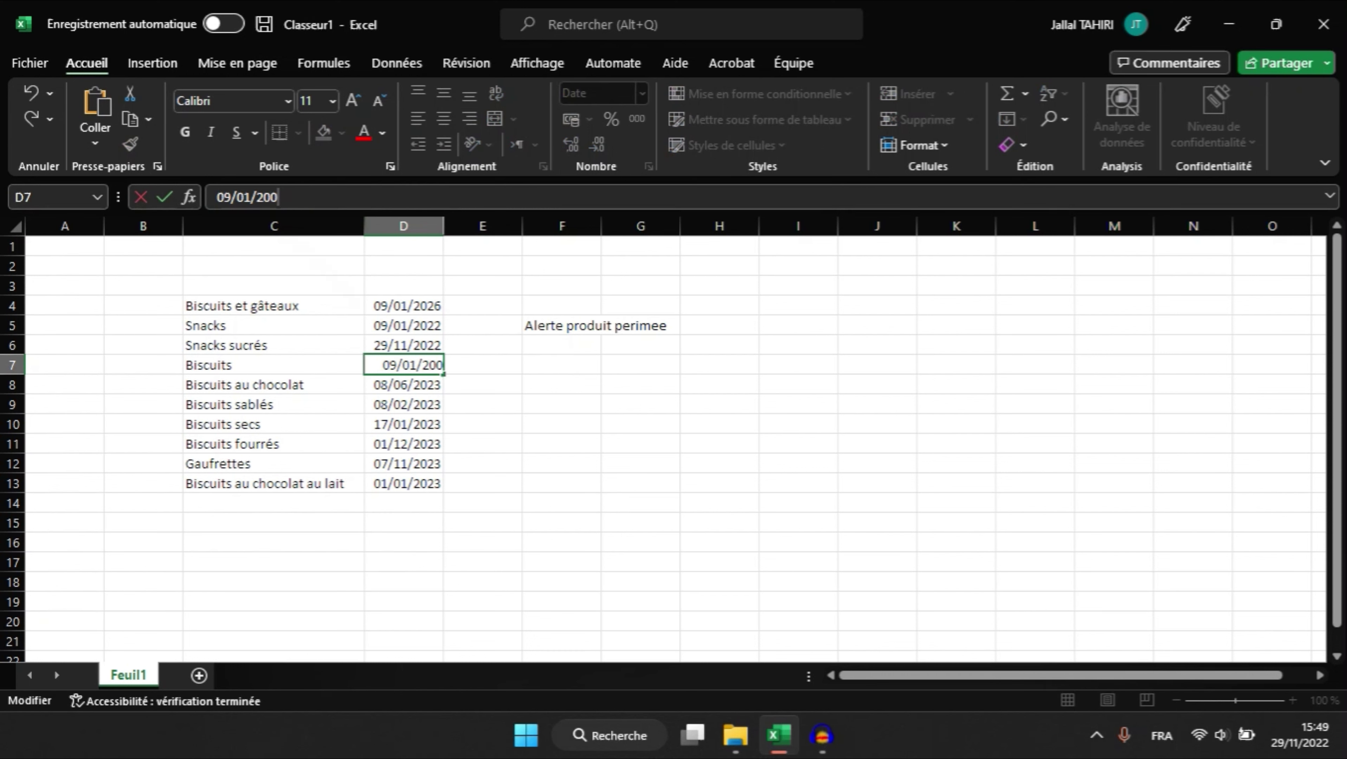
key(BackSpace)
text(20)
key(Return)
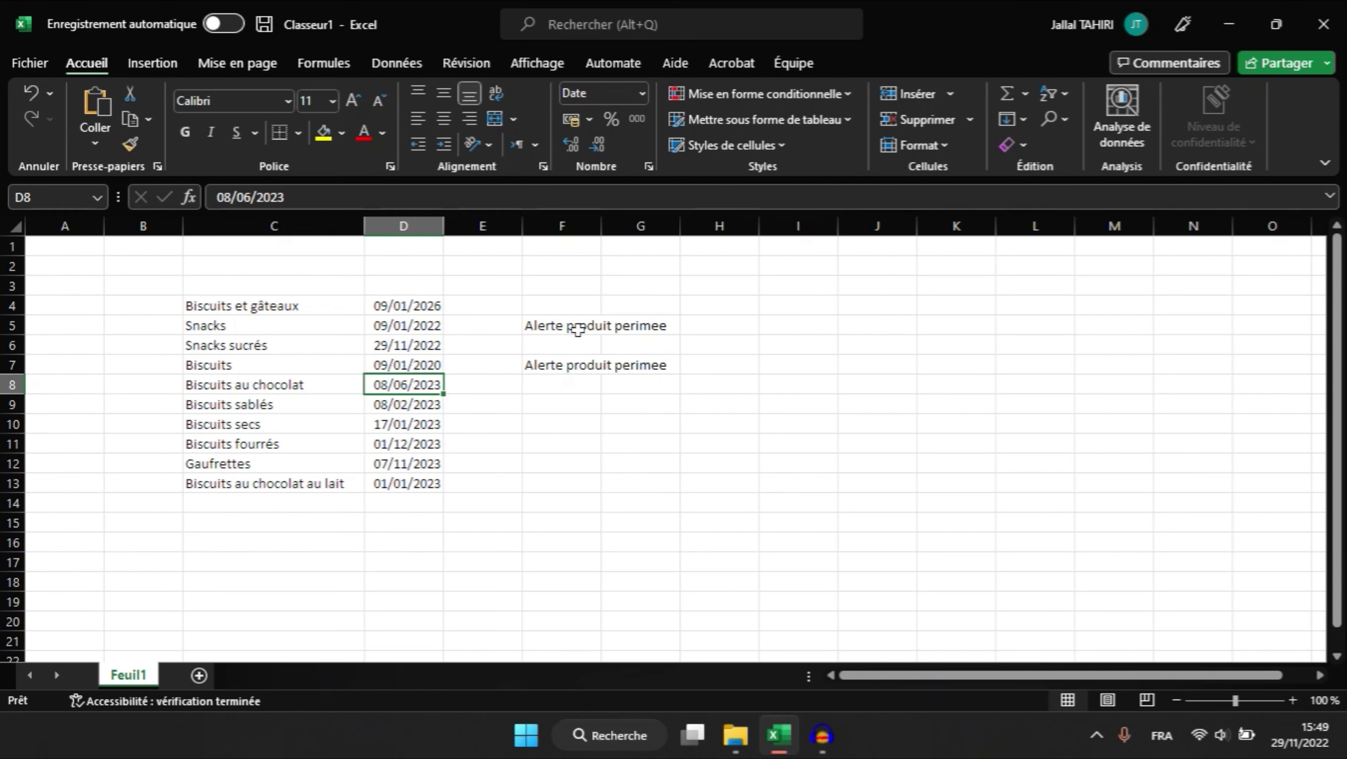
click(421, 348)
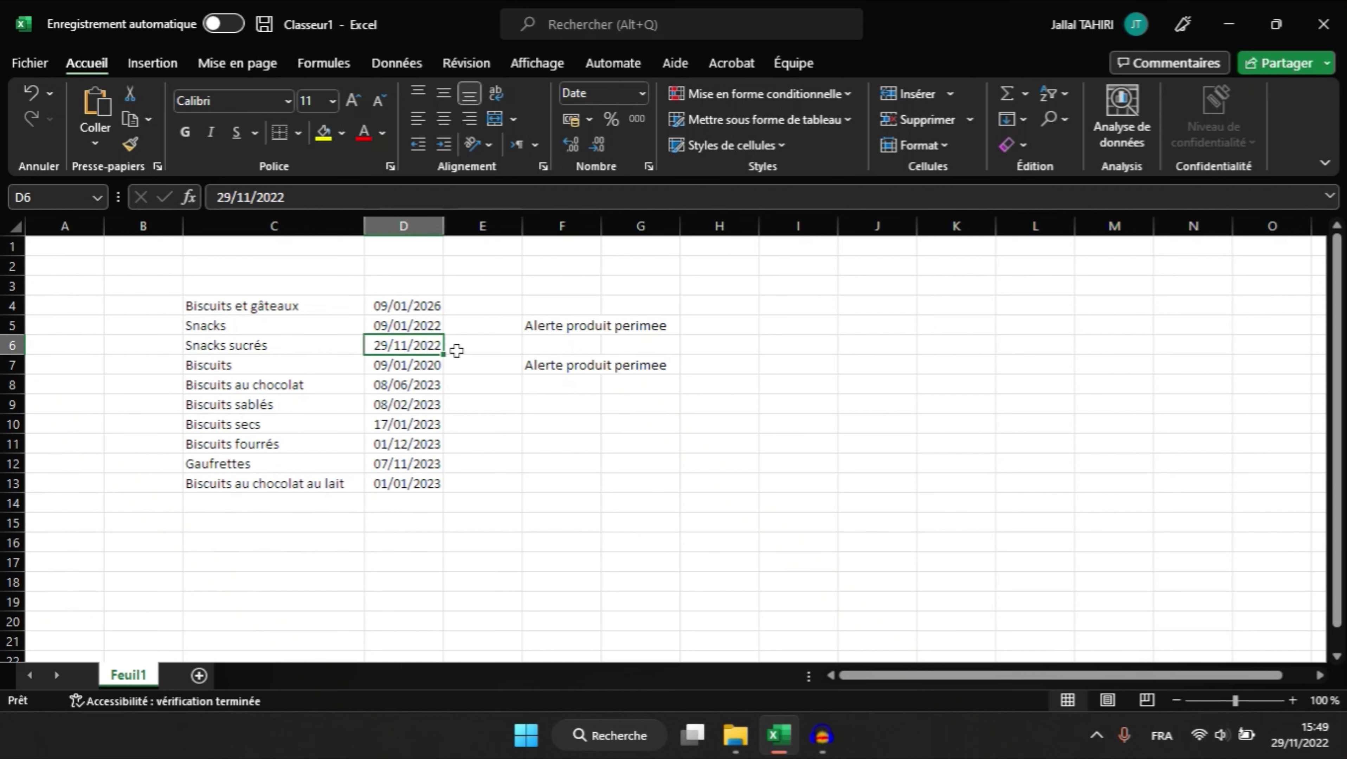
Change the F6 test from D6< to D6<= so the 29/11/2022 date is flagged.
click(552, 344)
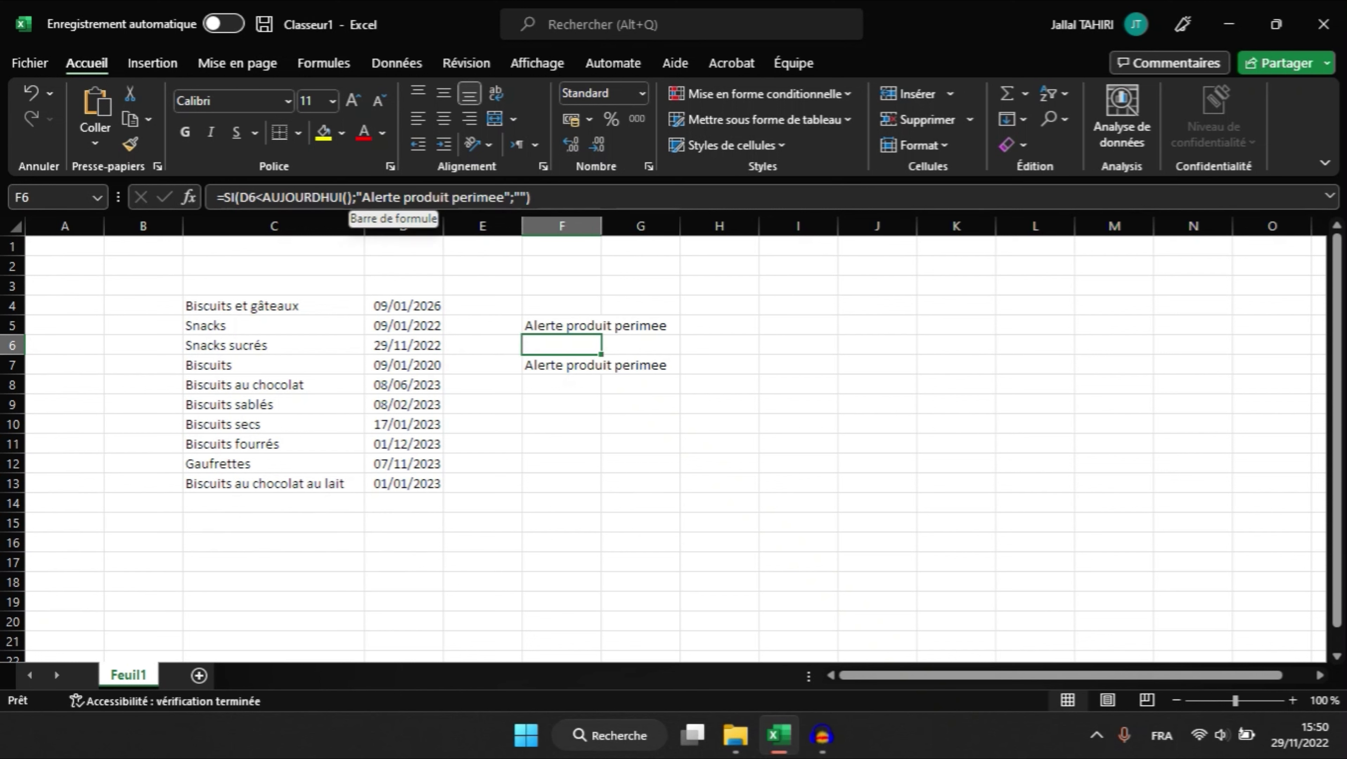
click(263, 197)
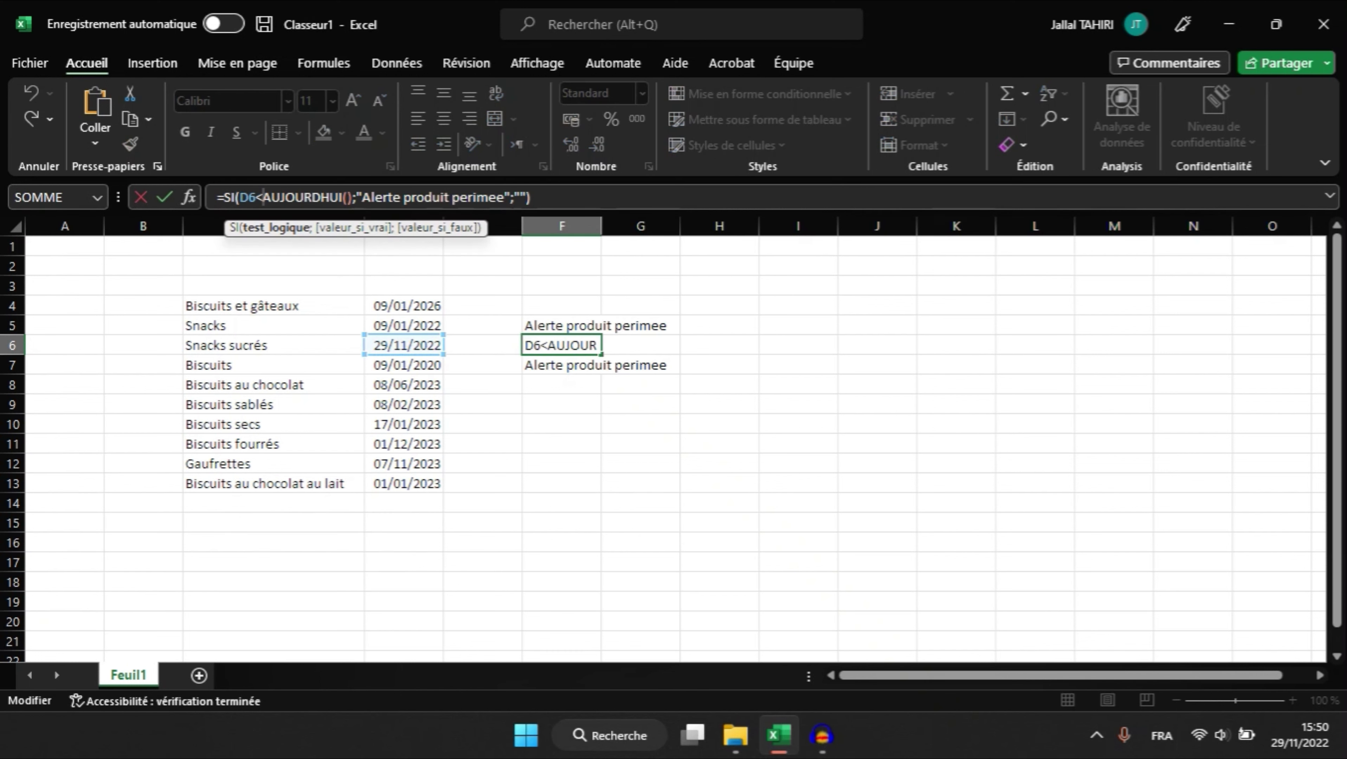
text(=)
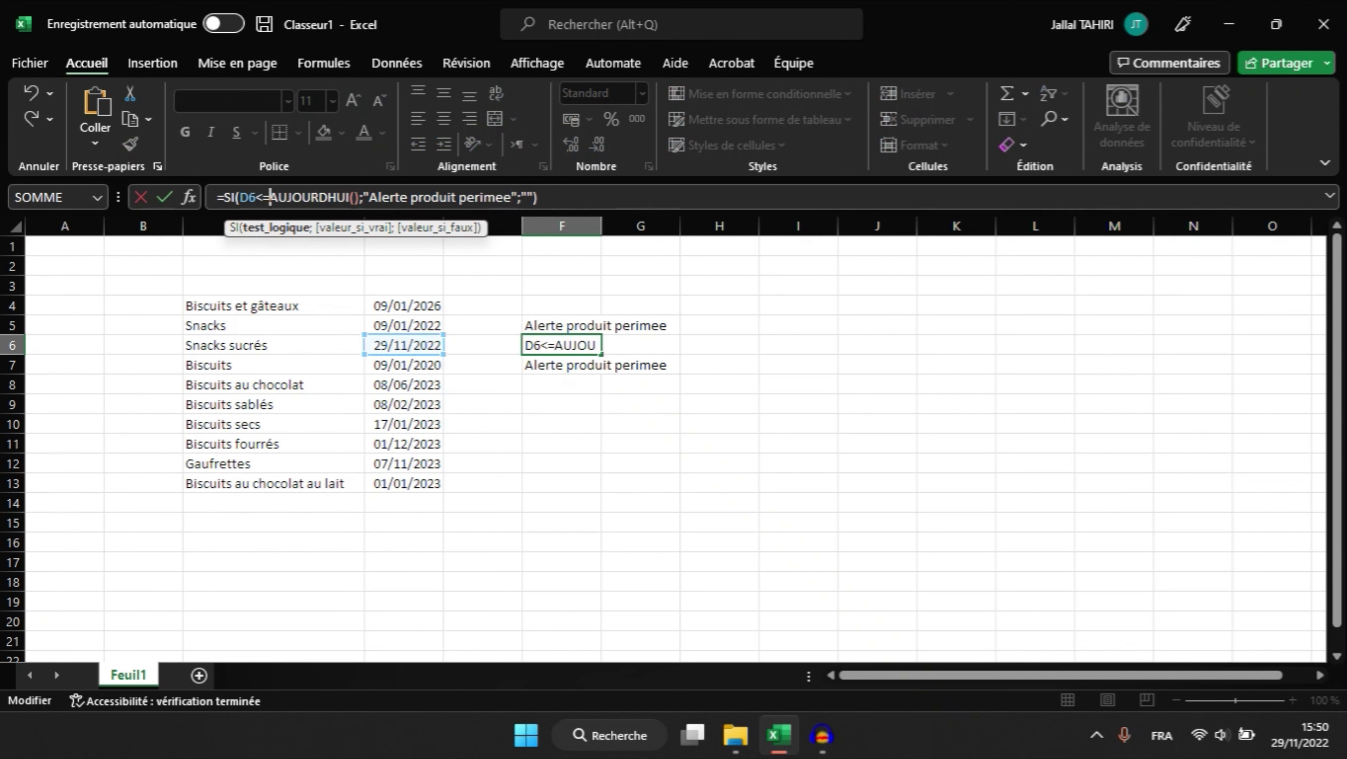
key(Return)
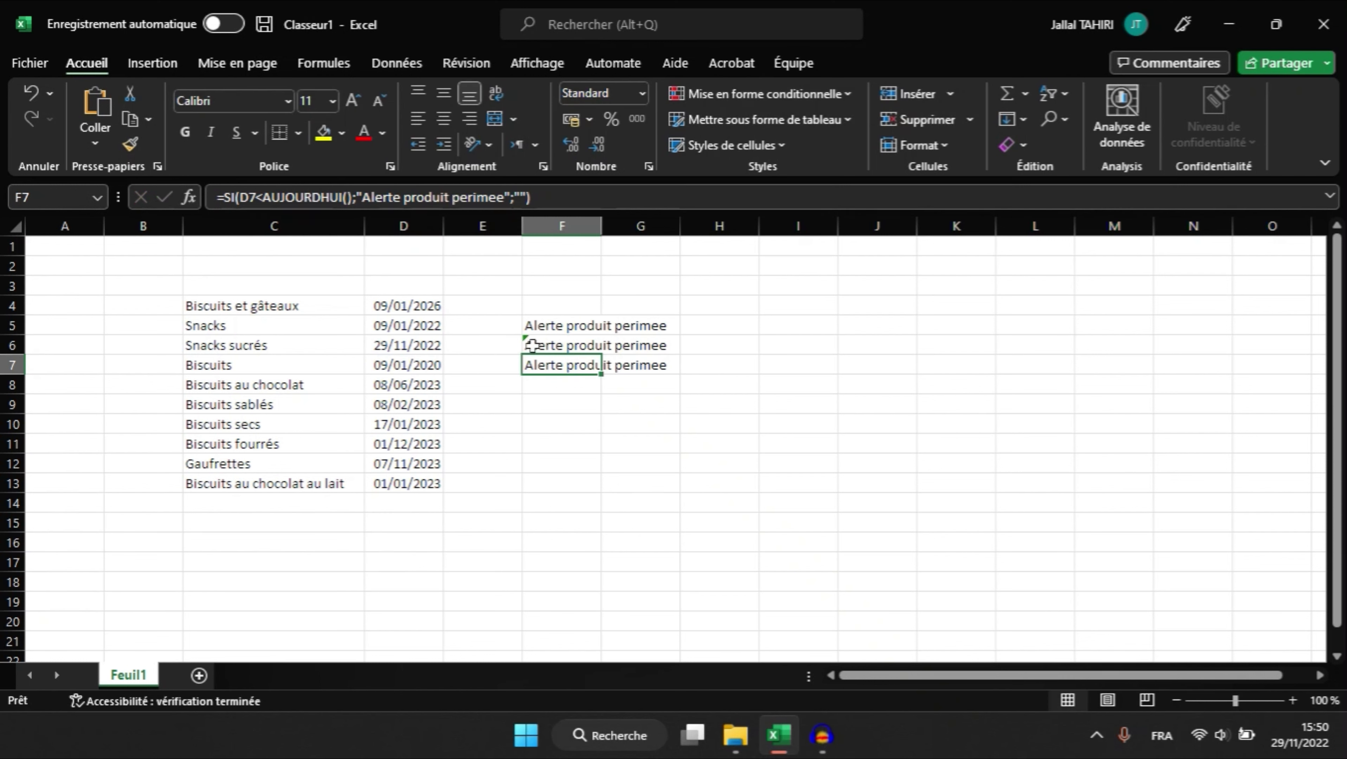
click(553, 345)
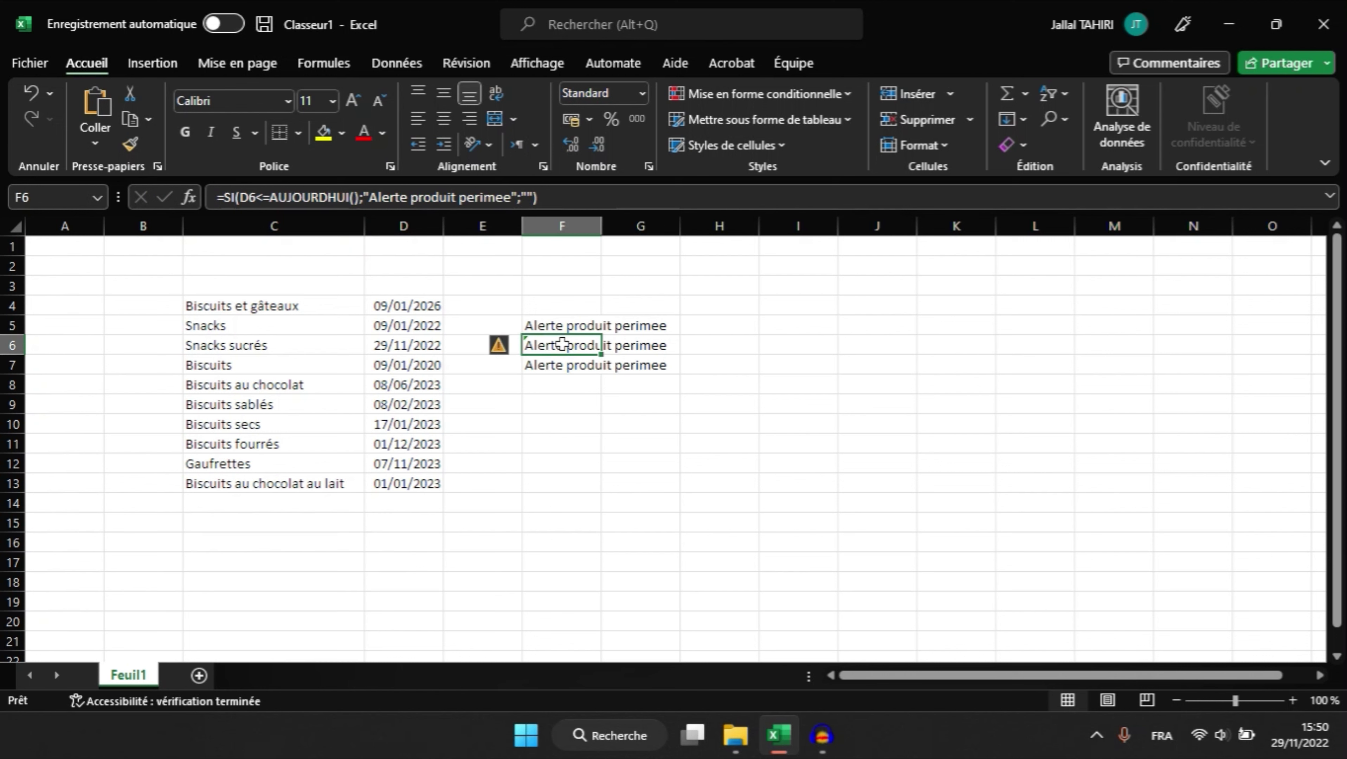
key(Down)
key(Down)
key(Down)
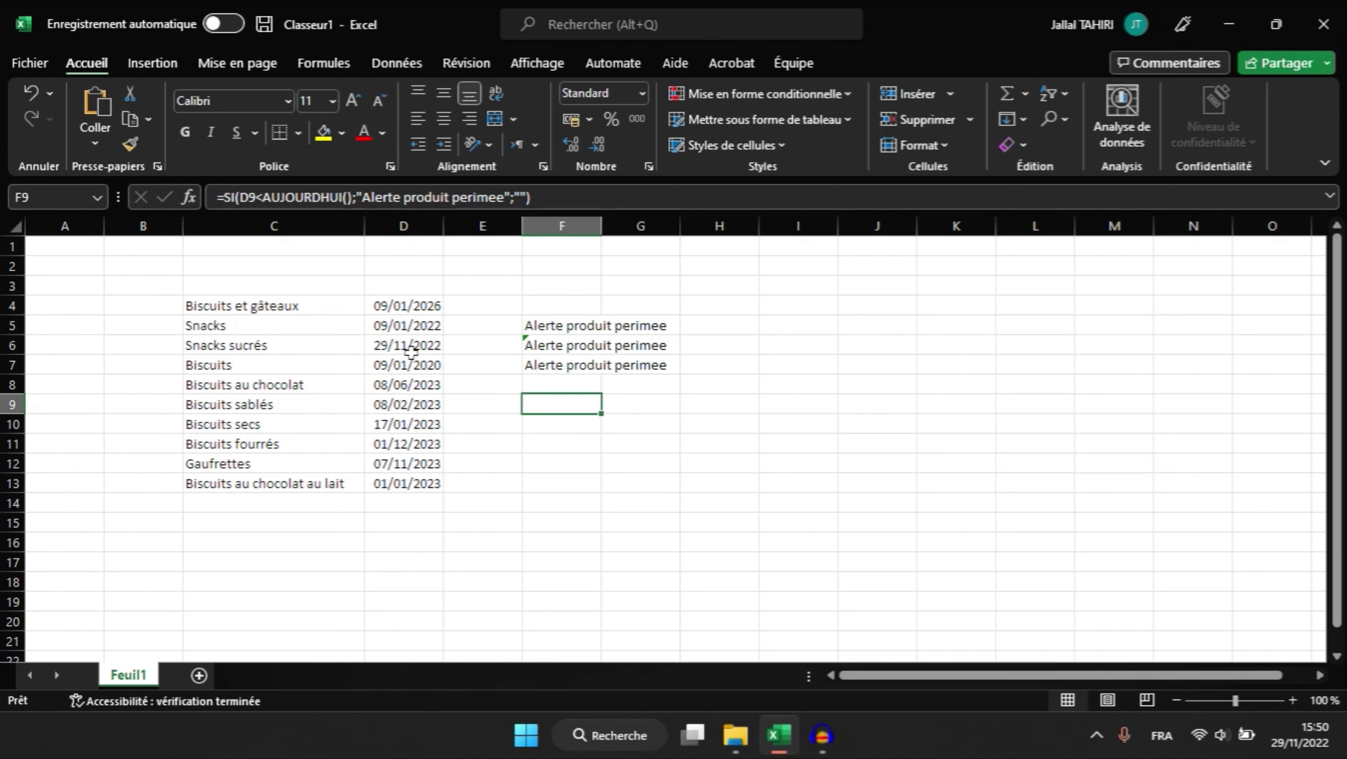